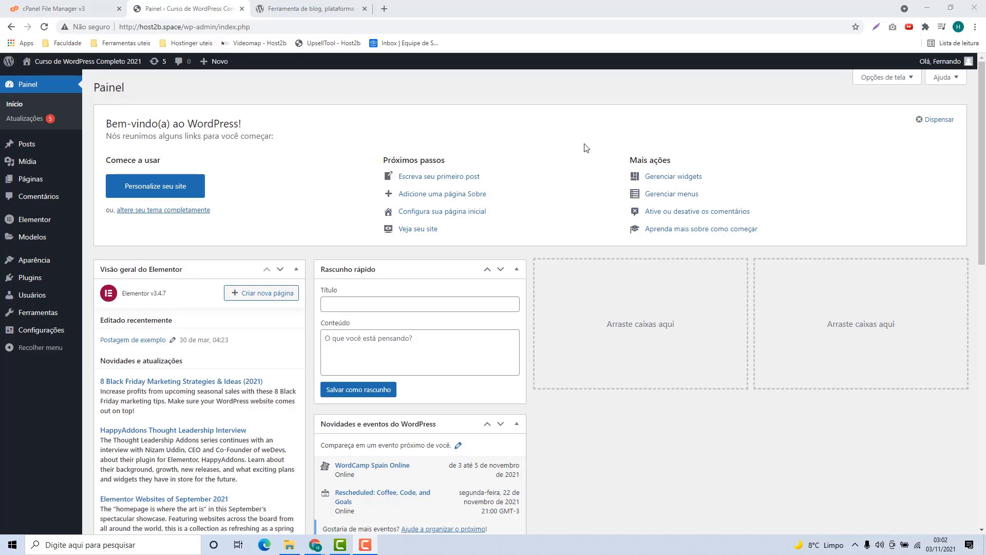
Open the installed themes list in the WordPress admin and check the active Page Builder Framework theme.
left_click(24, 262)
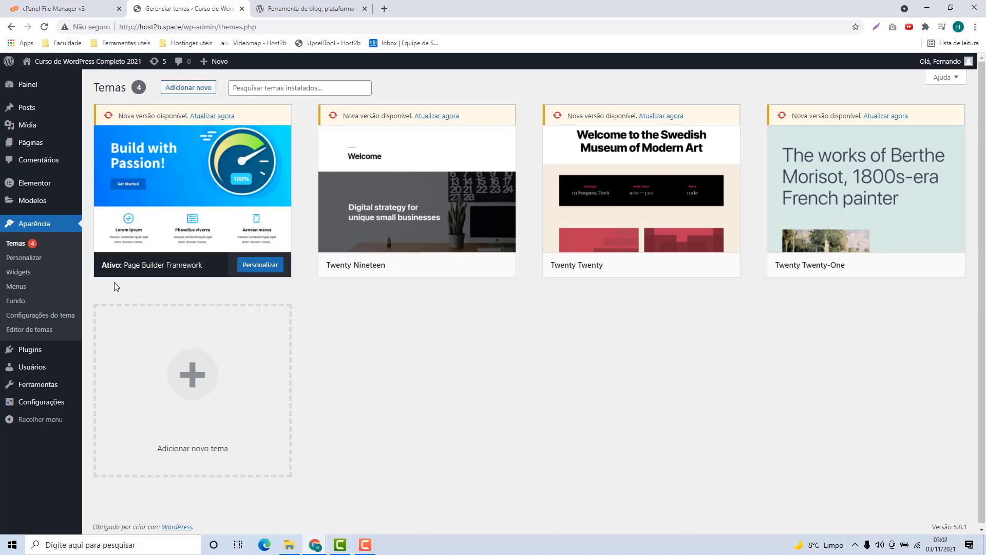
mouse_move(135, 282)
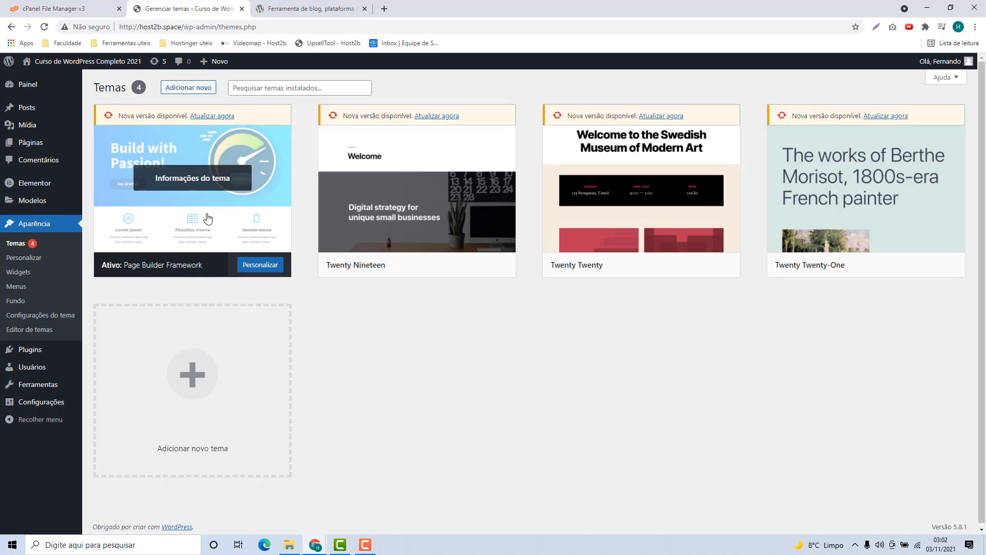
Switch to the cPanel File Manager and open the folder public_html/wp-content/themes.
left_click(40, 10)
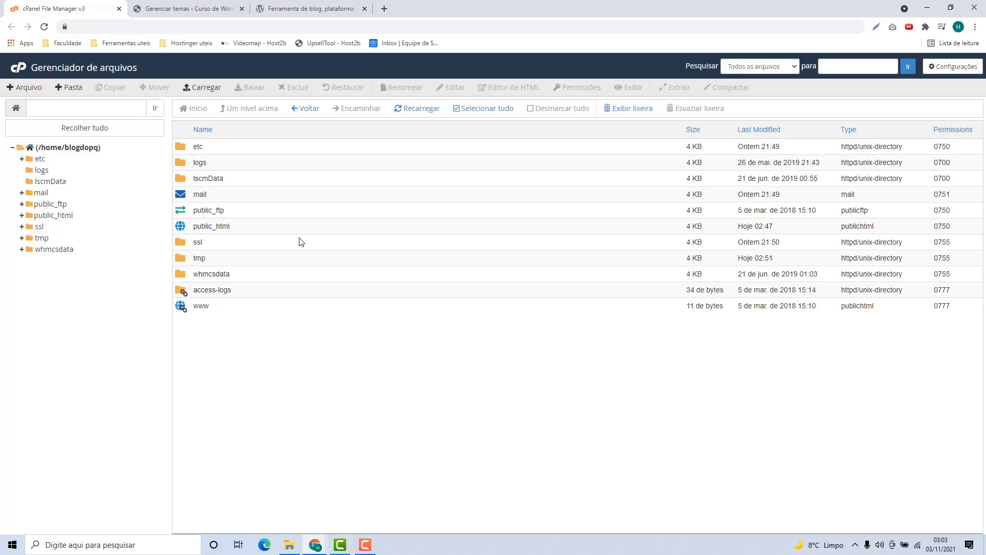
double_click(237, 230)
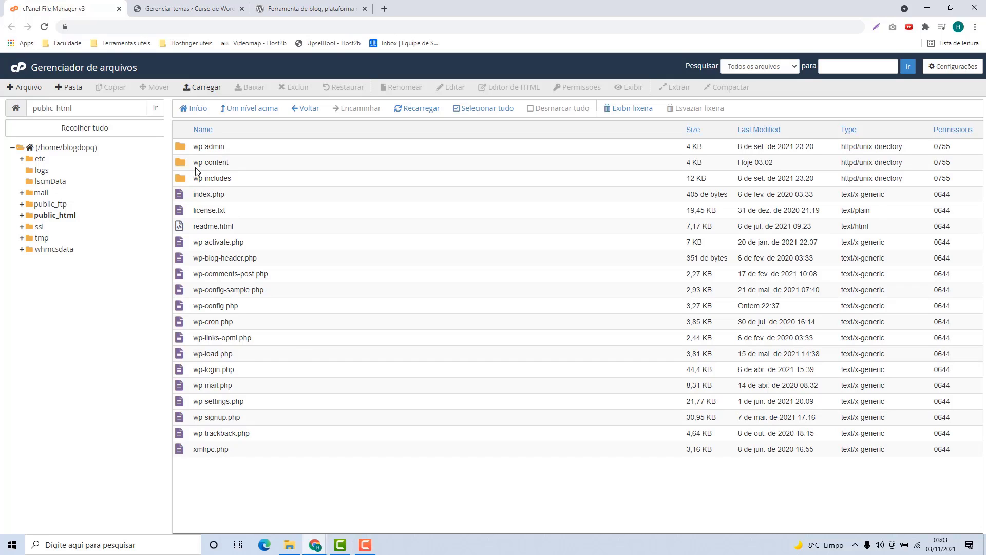
double_click(261, 163)
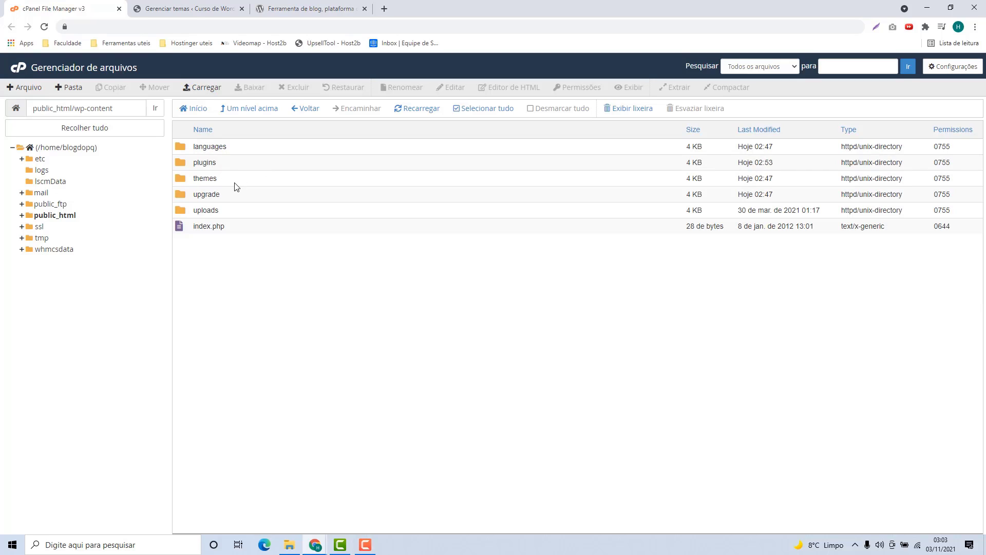
double_click(236, 187)
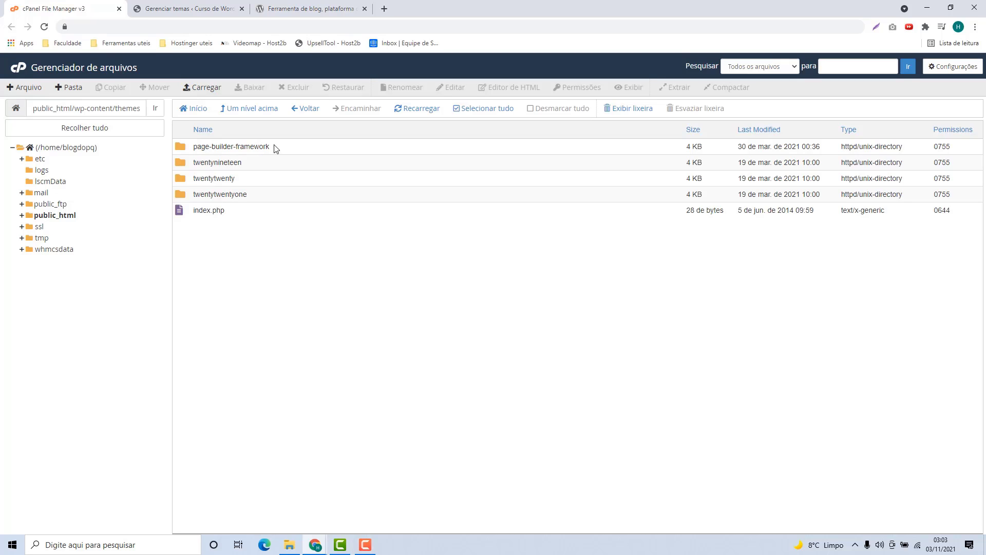
Switch to the WordPress.org Brasil site and search its theme directory for "page builder framework".
left_click(275, 16)
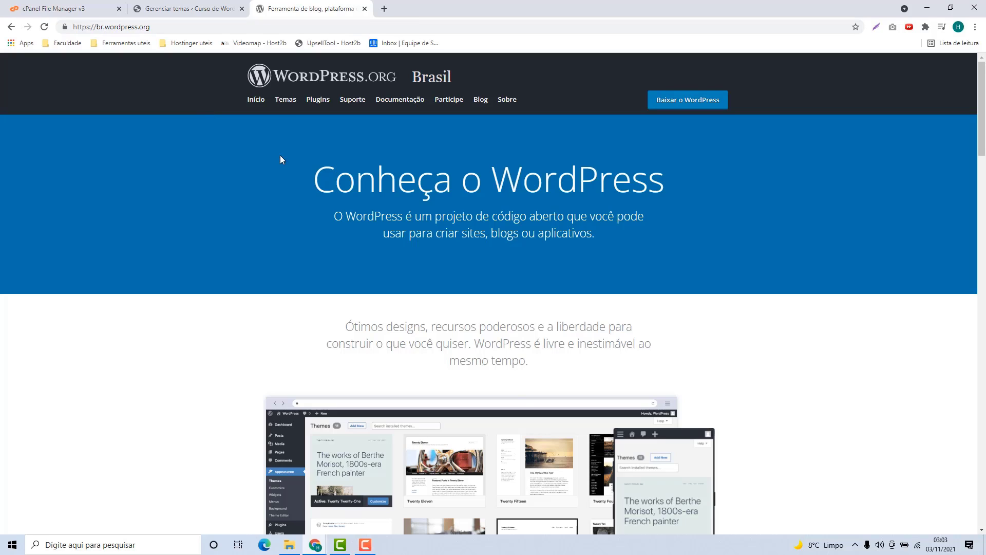
left_click(286, 100)
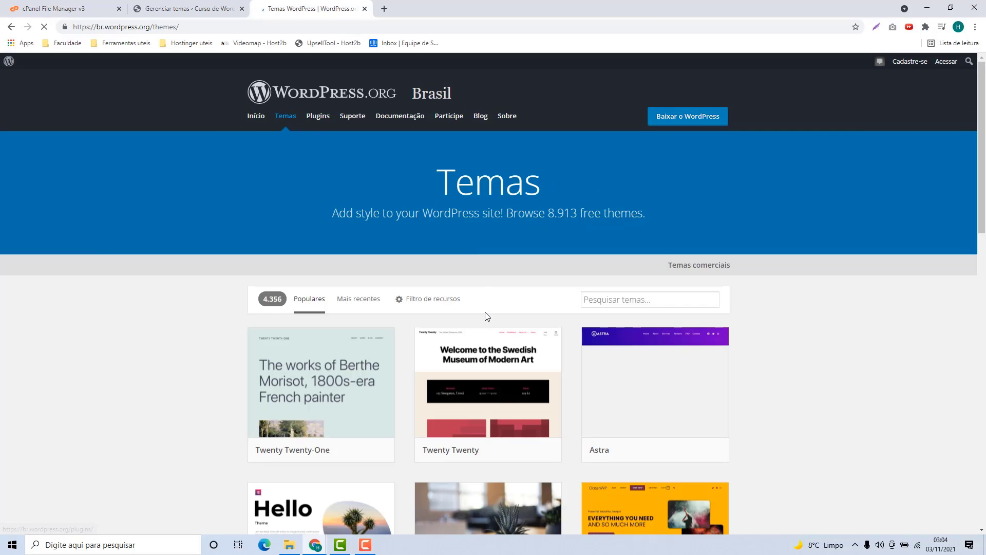
scroll(395, 371, "down", 15)
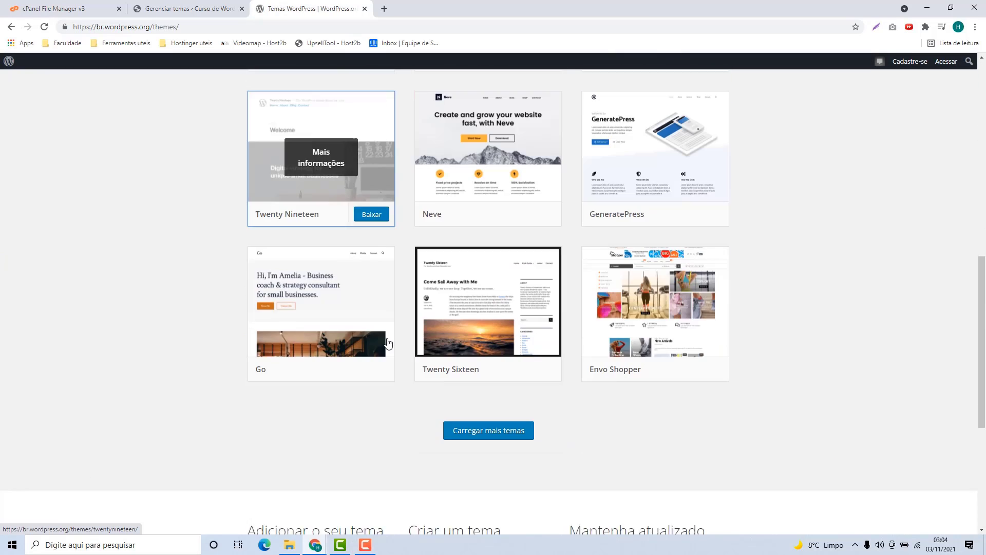
scroll(402, 348, "up", 15)
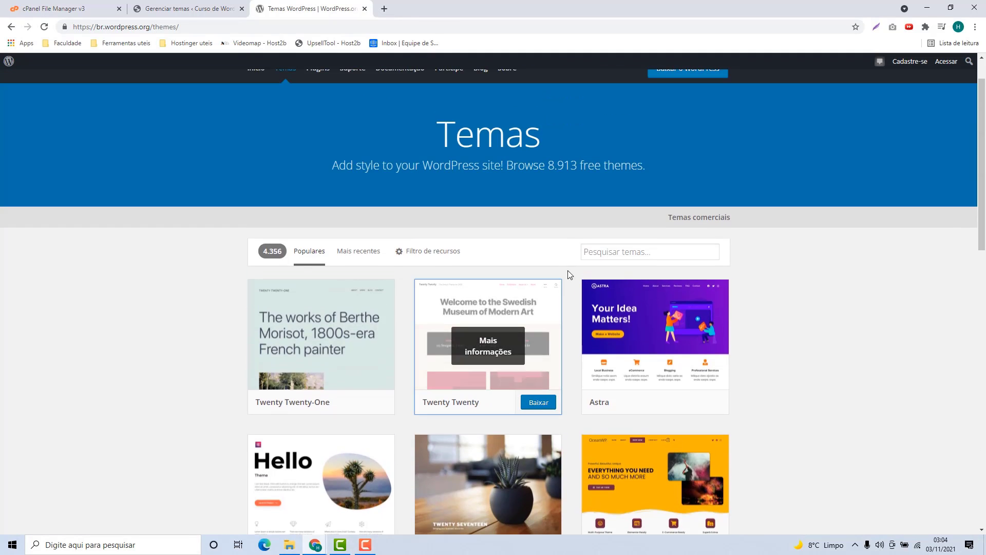
left_click(598, 259)
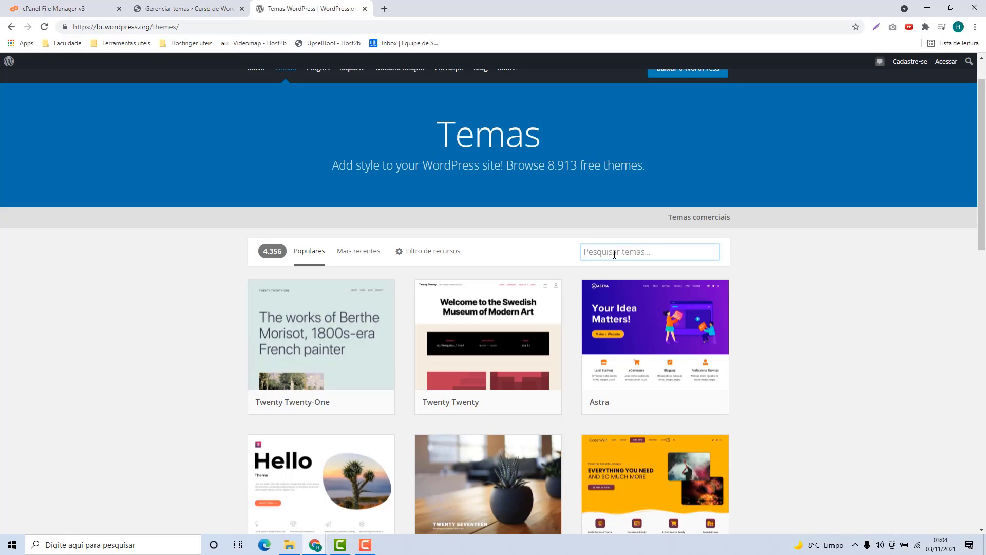
type("page builder framework")
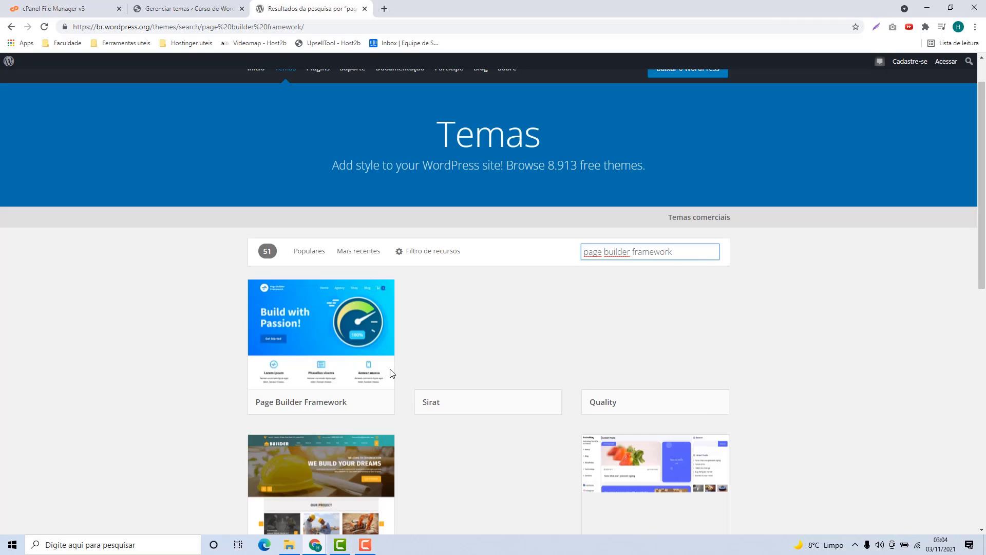
mouse_move(256, 387)
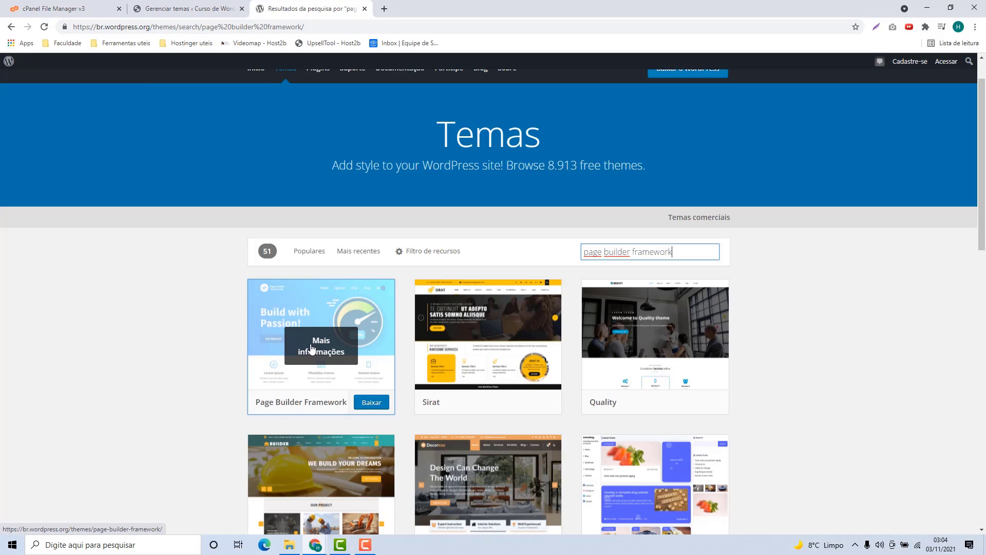
Open the Page Builder Framework theme's details page and download the theme's zip file.
left_click(310, 351)
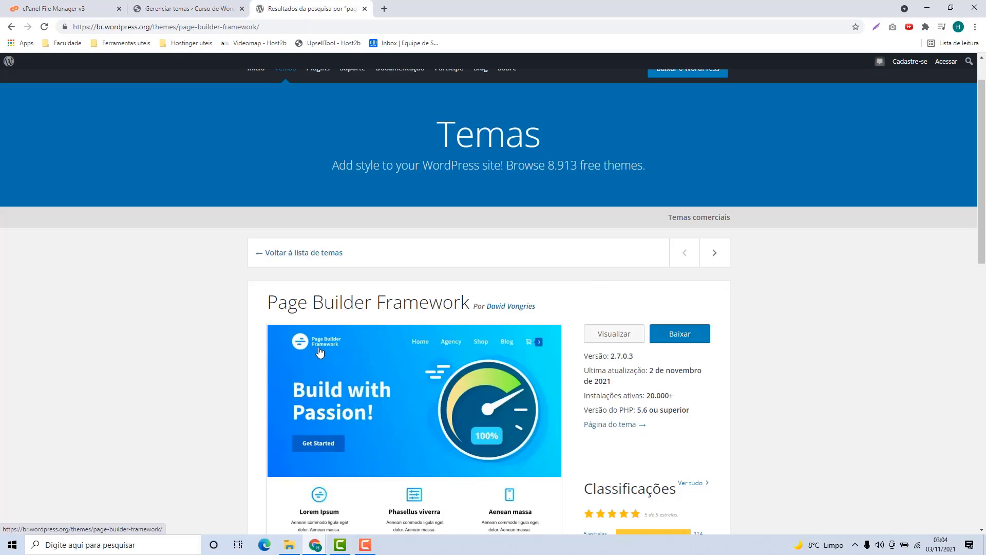
scroll(388, 375, "down", 2)
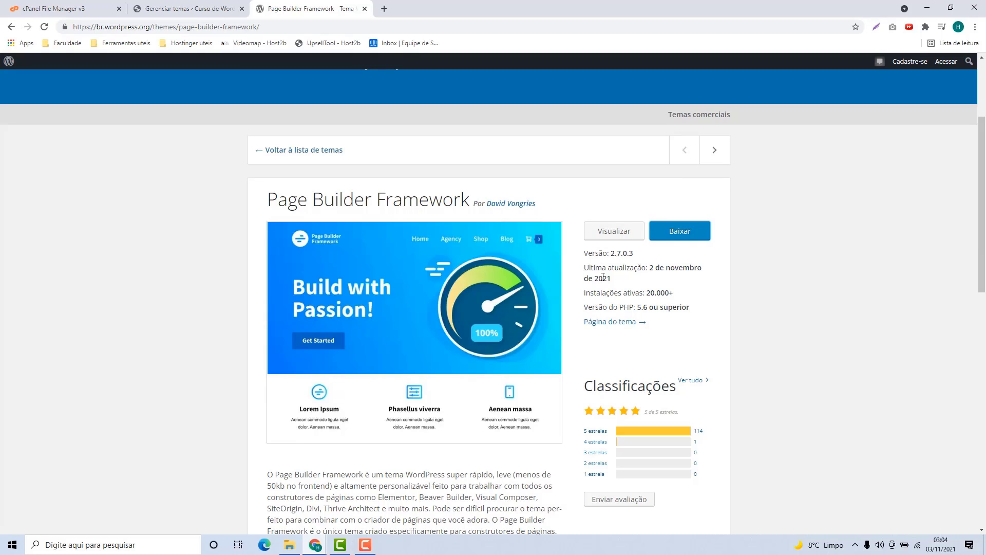
left_click(681, 235)
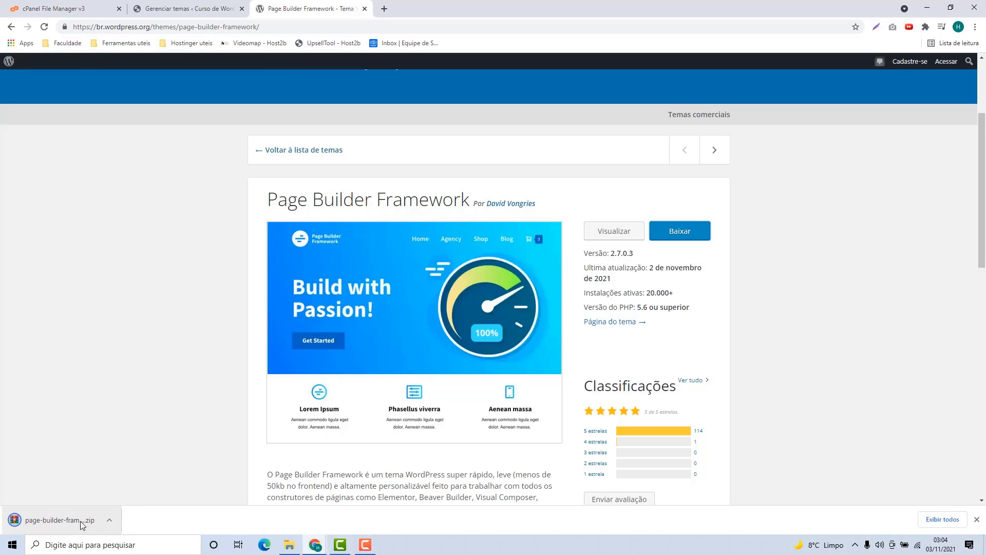
left_click(975, 520)
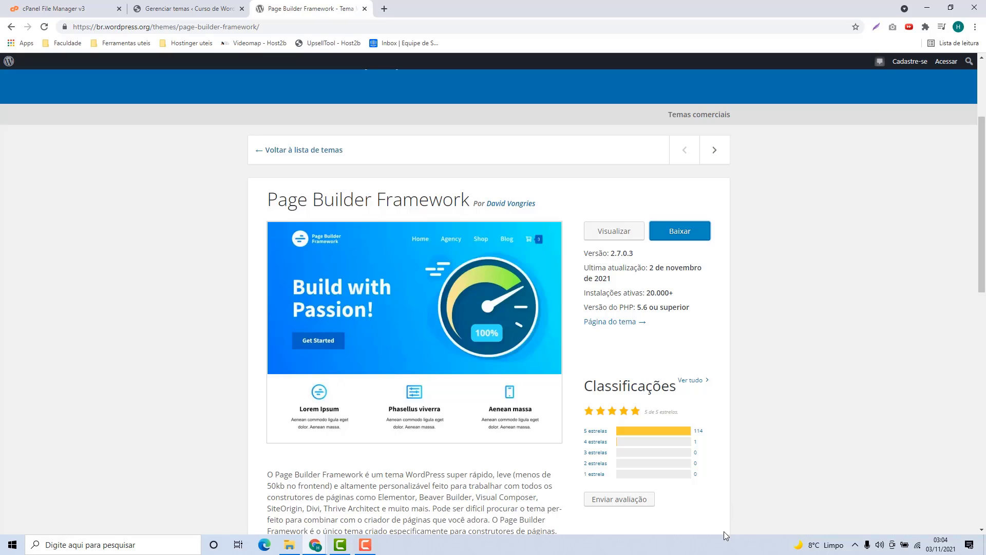
Upload page-builder-framework.2.7.0.3.zip to public_html/wp-content/themes in the cPanel File Manager and return to that folder.
left_click(71, 10)
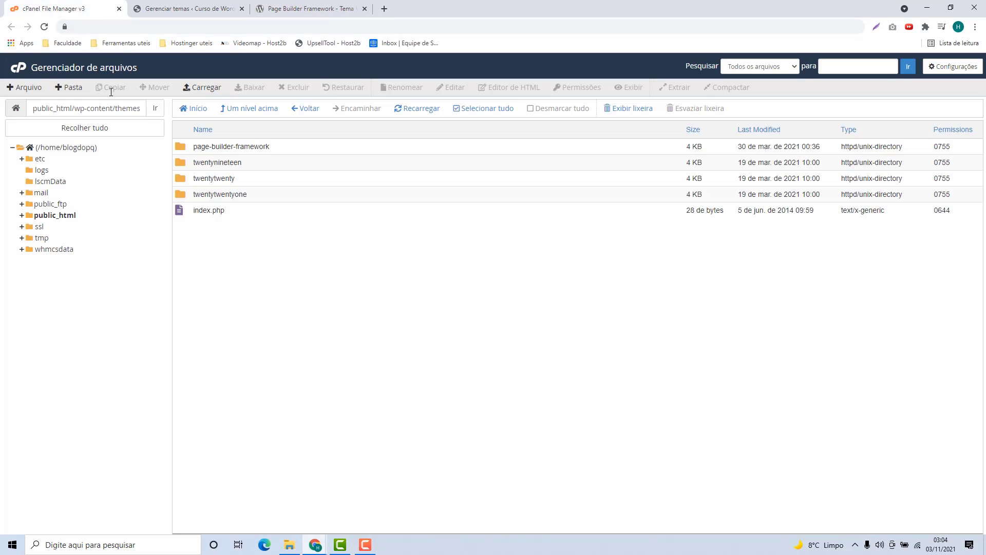
left_click(205, 88)
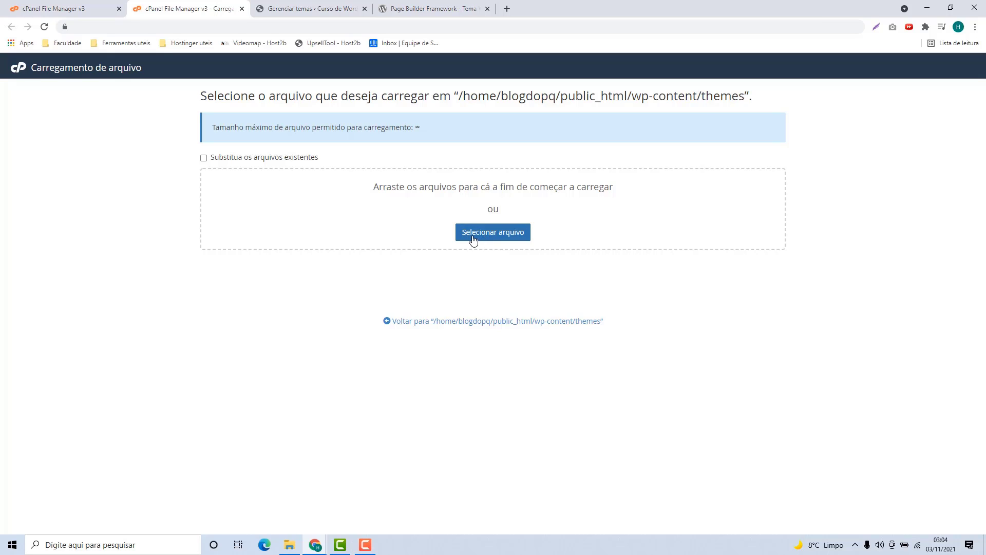
left_click(502, 240)
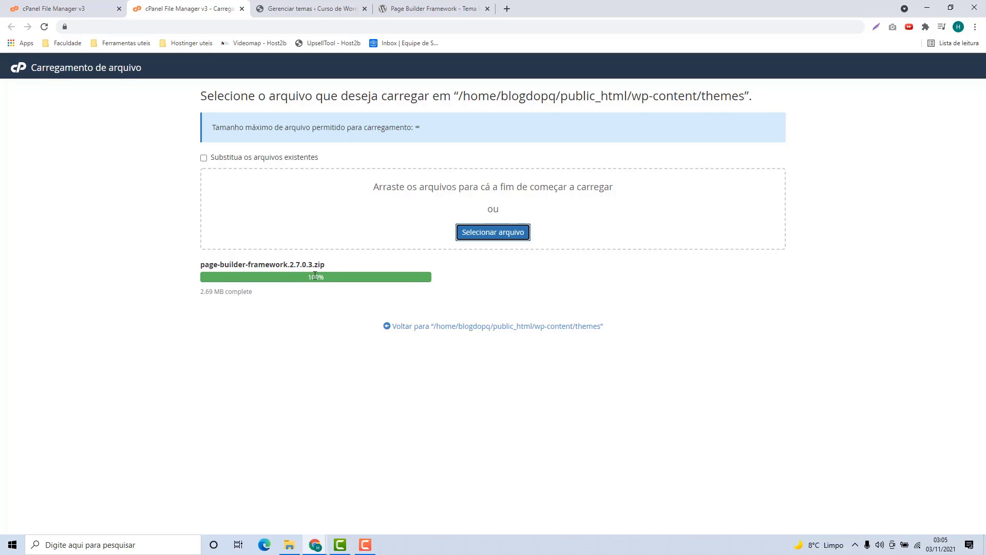
left_click(416, 329)
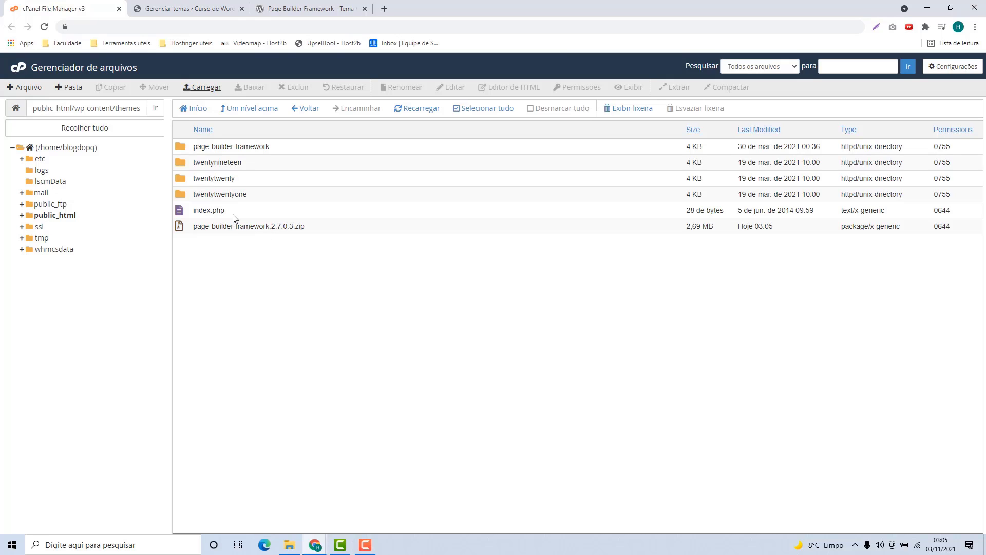
Rename the existing page-builder-framework theme folder as page-builder-framework-antigo.
left_click(273, 147)
right_click(281, 144)
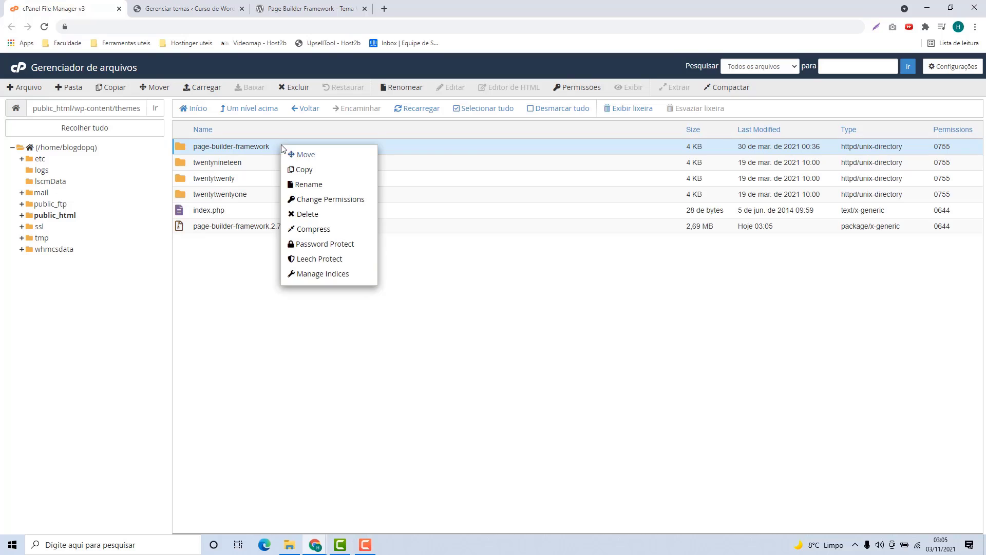
left_click(300, 184)
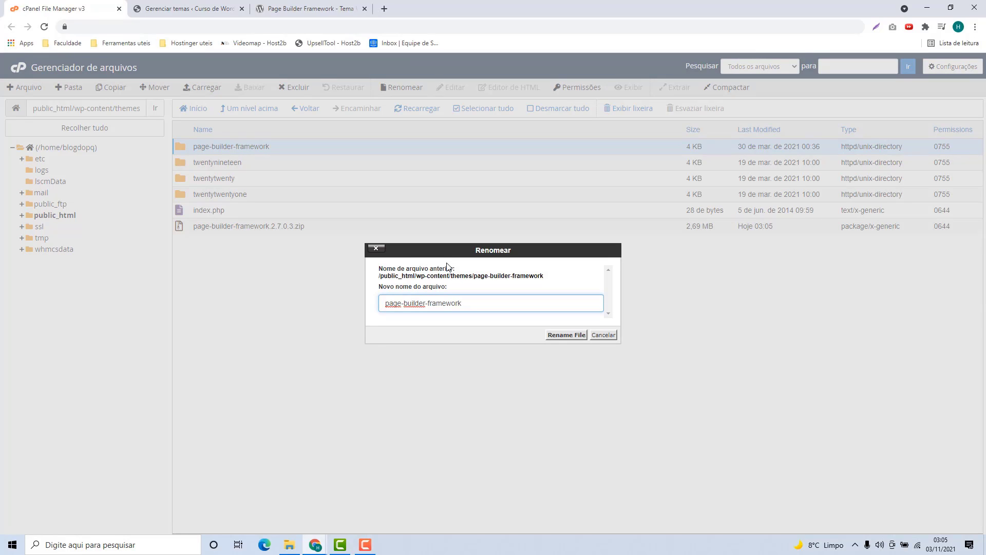
type("-antigo")
left_click(556, 336)
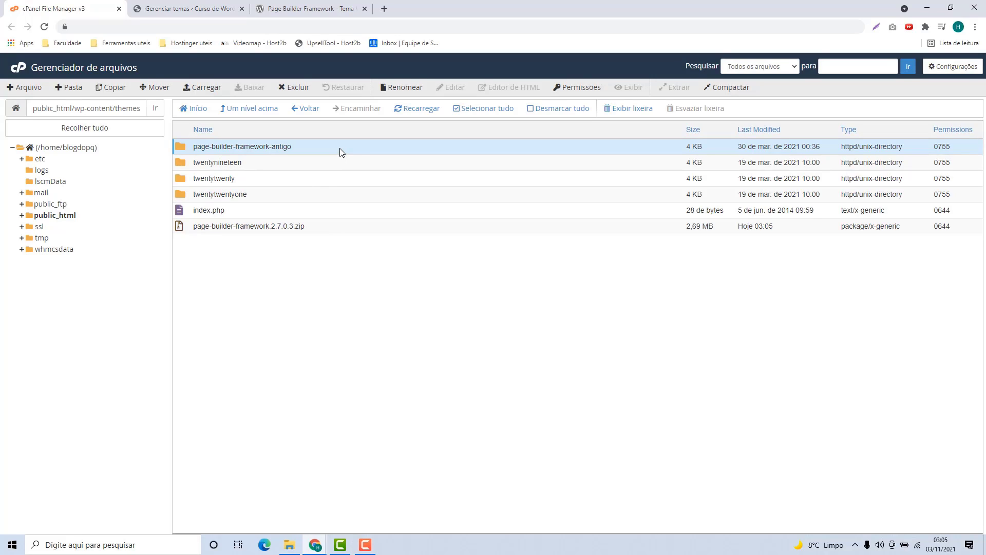
Extract page-builder-framework.2.7.0.3.zip into /public_html/wp-content/themes and reopen the themes folder to refresh its listing.
left_click(194, 231)
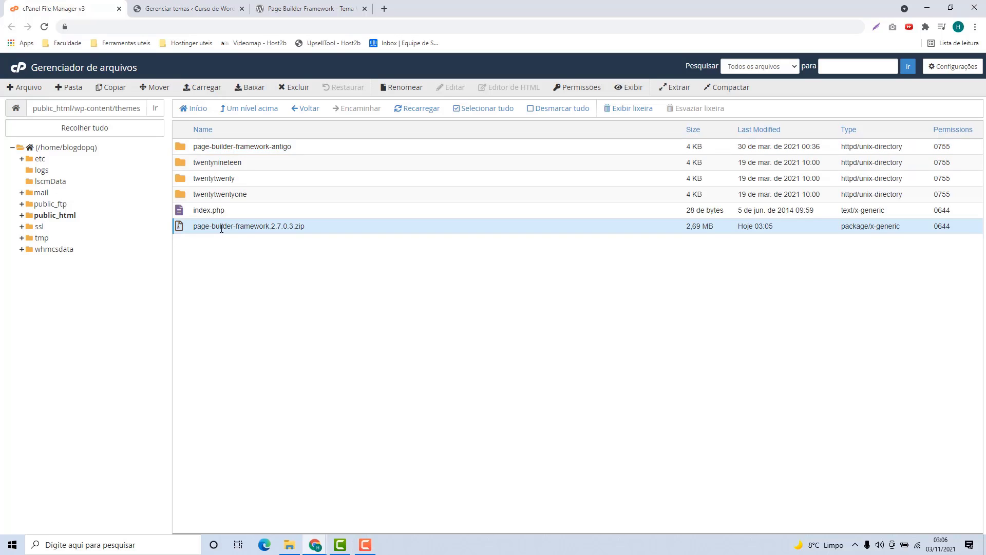
right_click(310, 225)
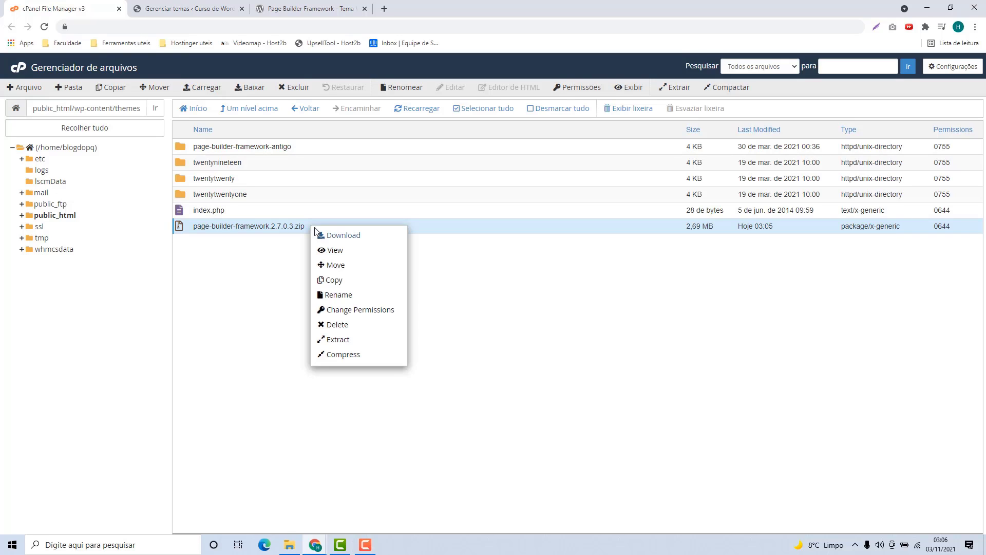
left_click(331, 340)
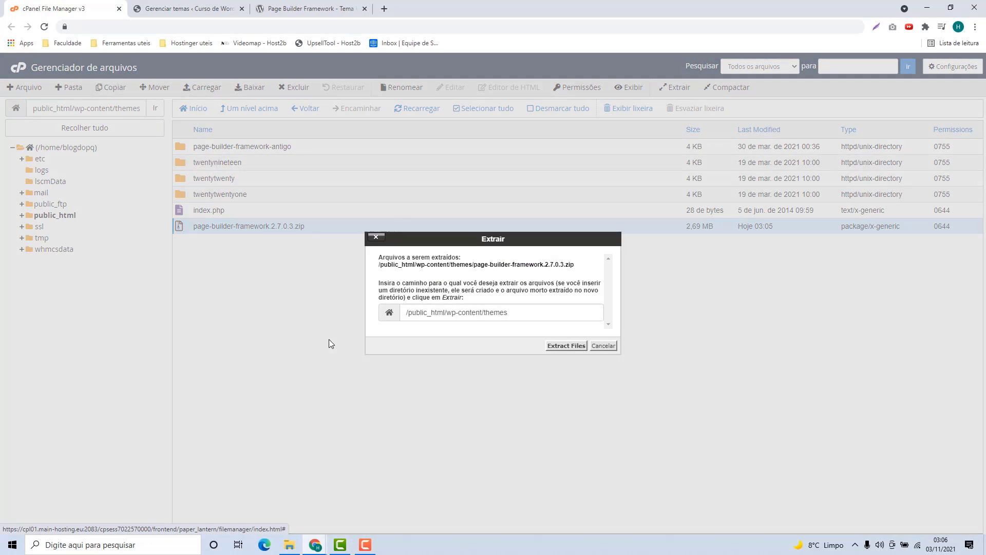
left_click(555, 347)
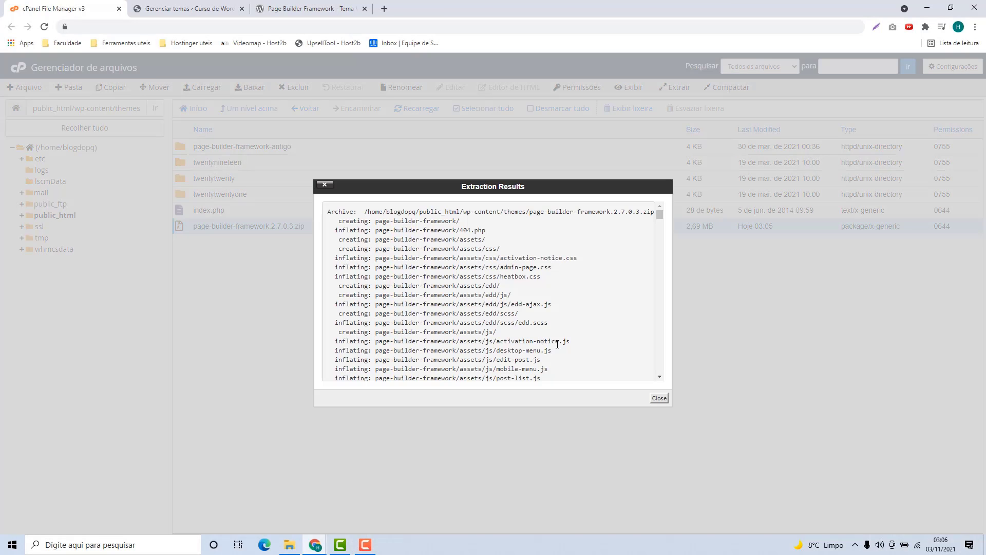
left_click(659, 399)
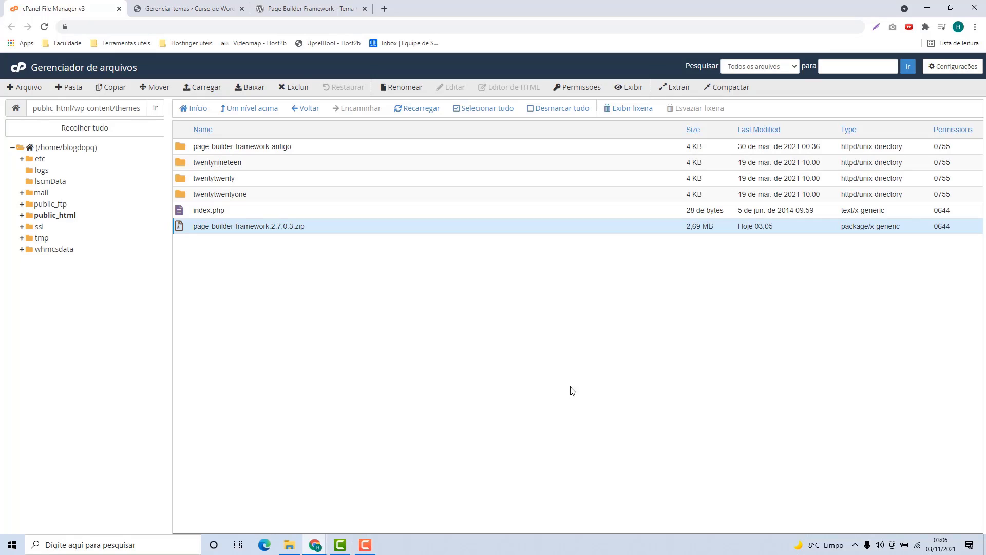
left_click(240, 111)
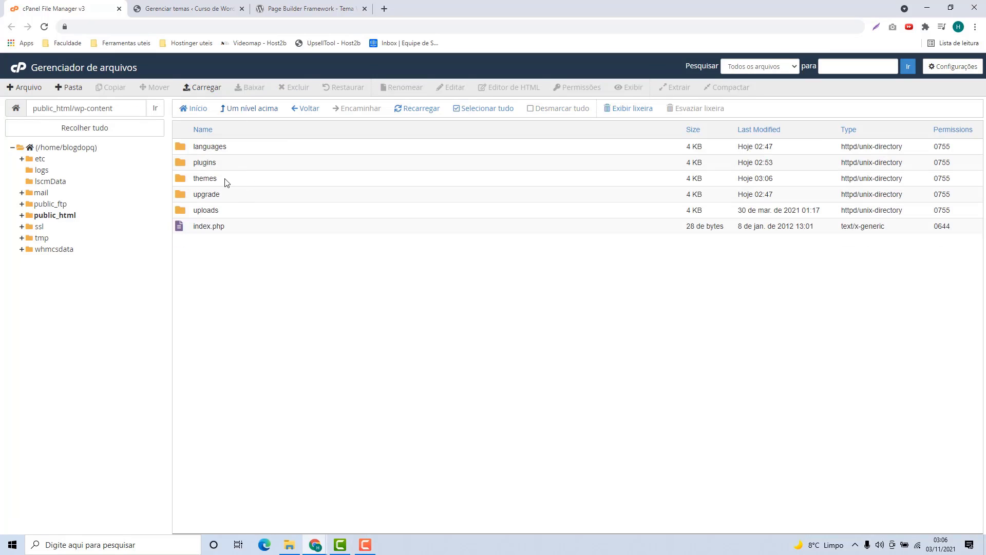
double_click(226, 180)
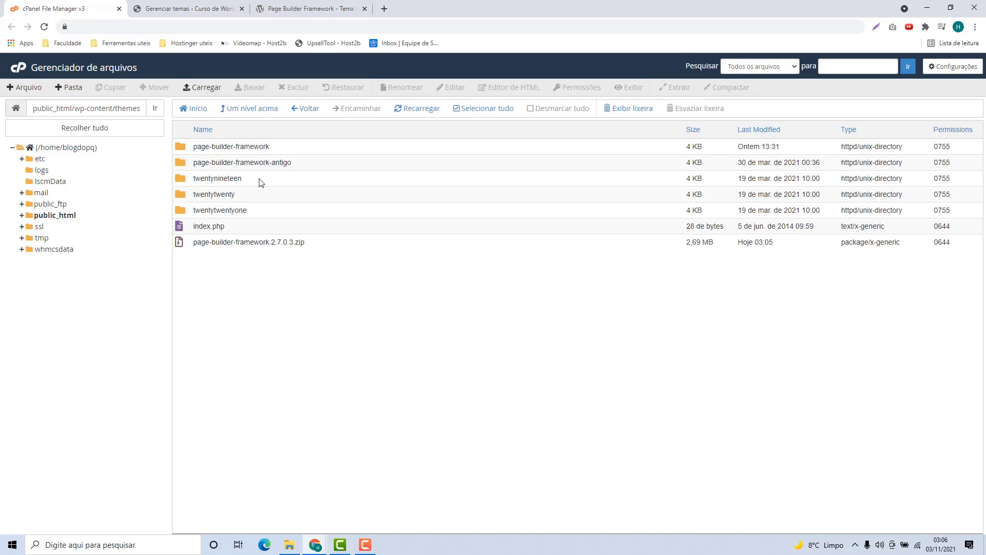
Reload the installed themes page in the WordPress admin and compare the two Page Builder Framework entries.
left_click(183, 9)
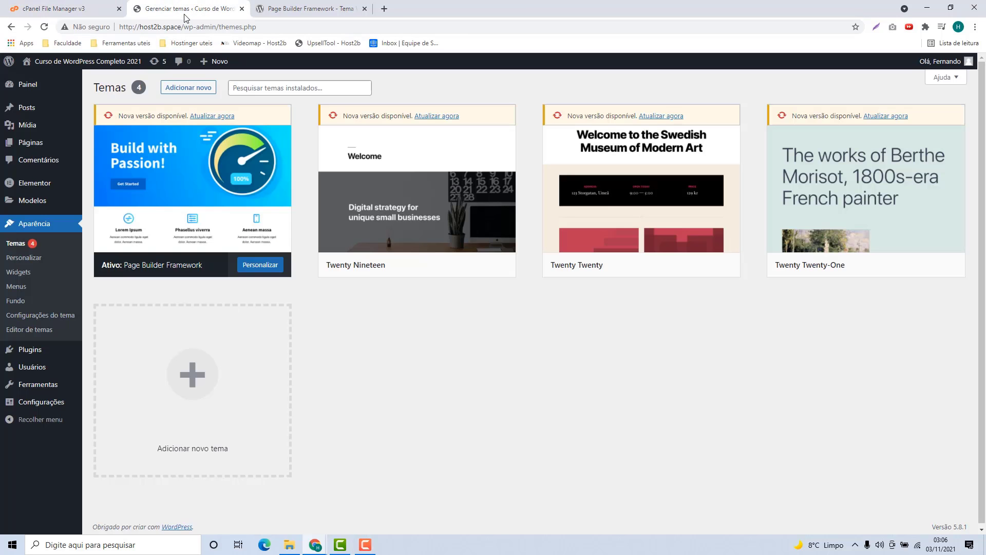
left_click(45, 27)
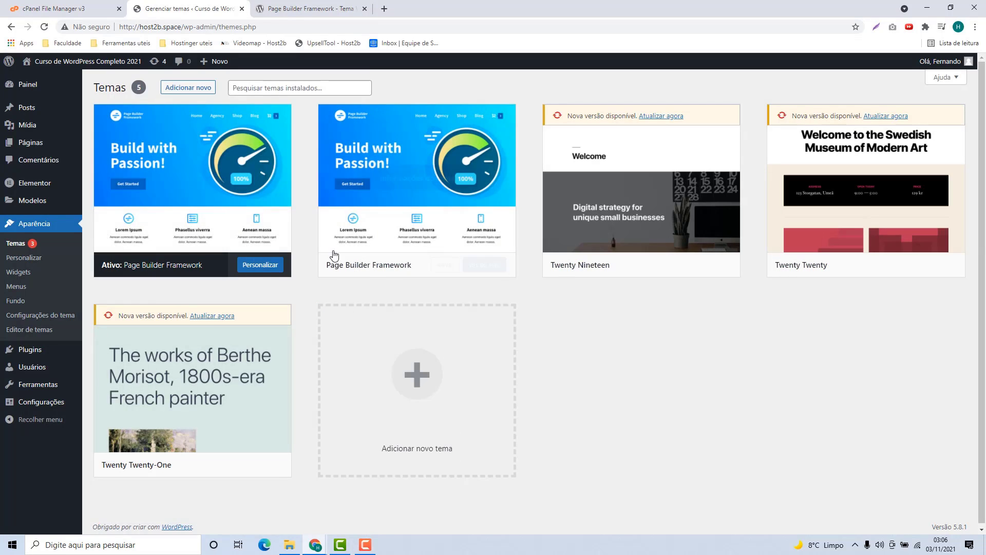
mouse_move(110, 139)
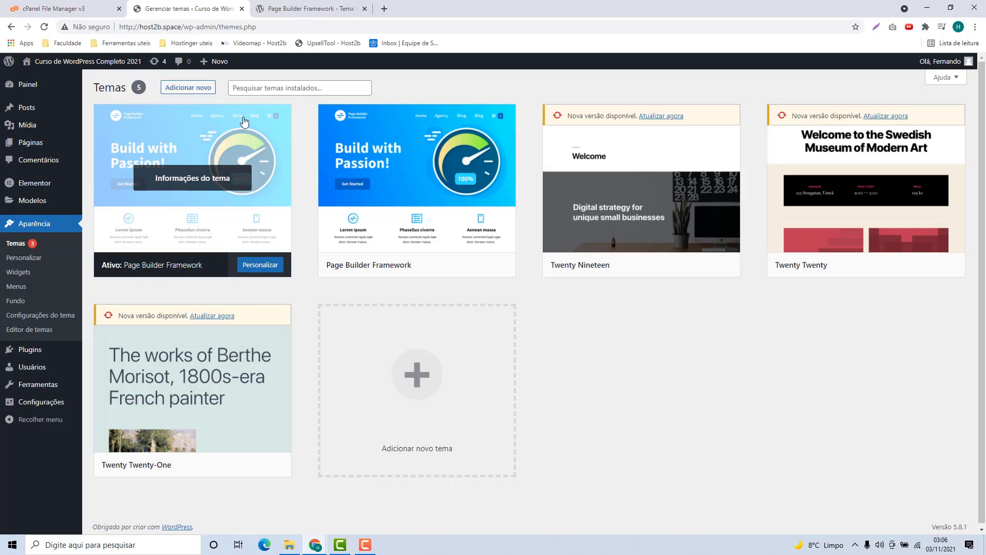
mouse_move(464, 239)
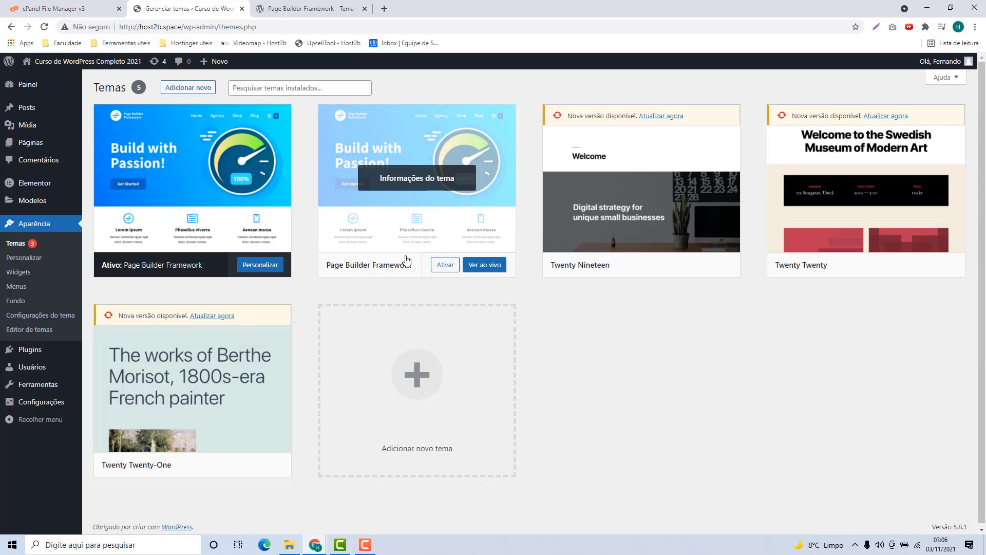
Check the version of the active Page Builder Framework theme in its theme details, then close them.
mouse_move(171, 167)
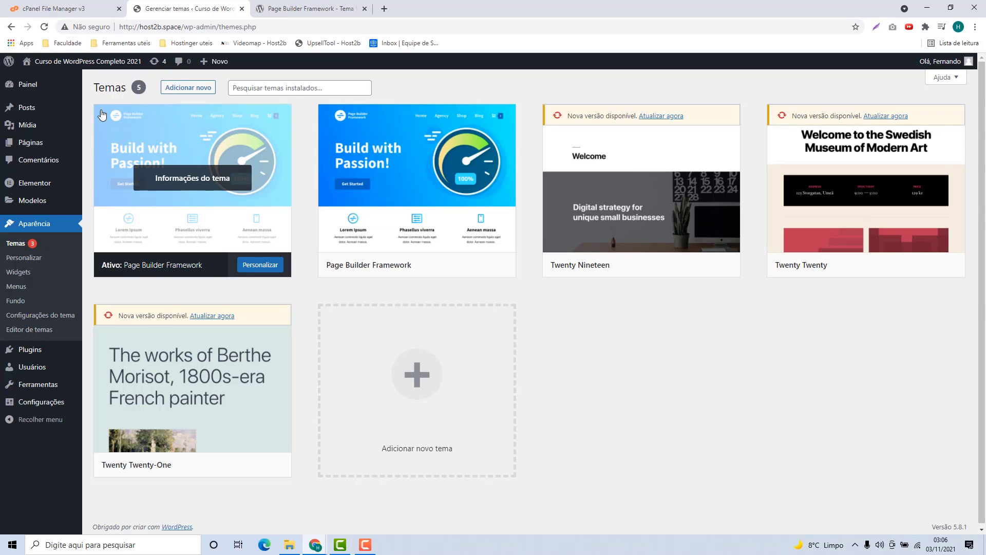
left_click(182, 180)
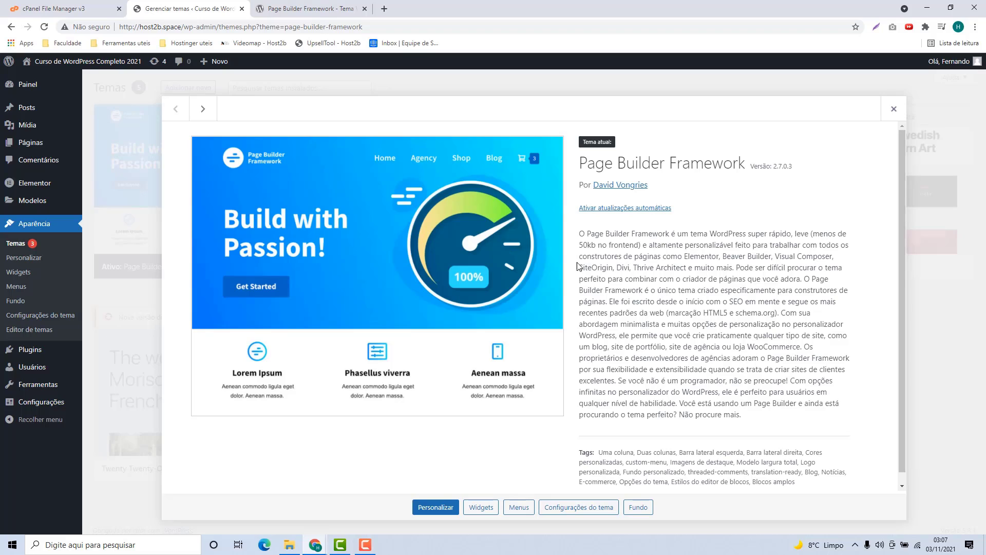
scroll(608, 262, "down", 1)
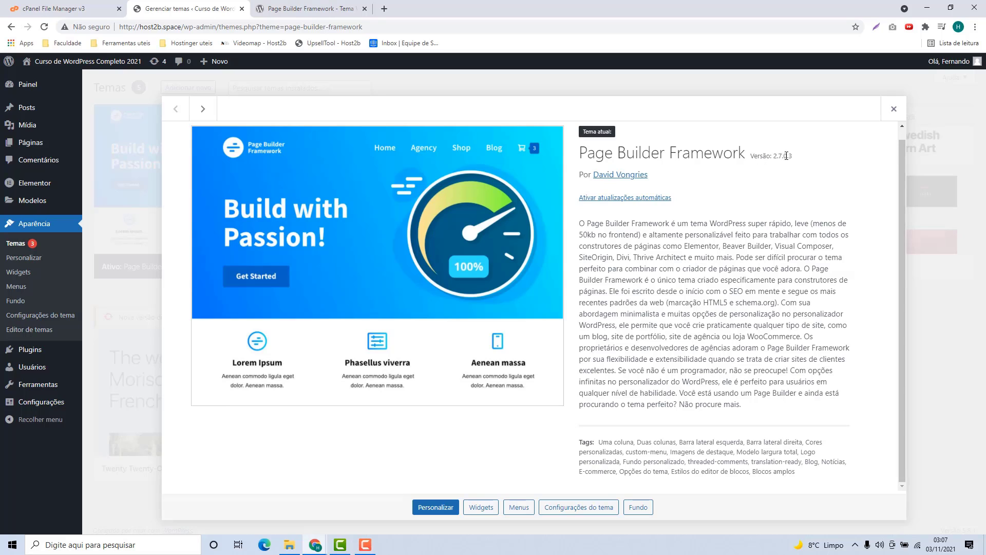
left_click(894, 109)
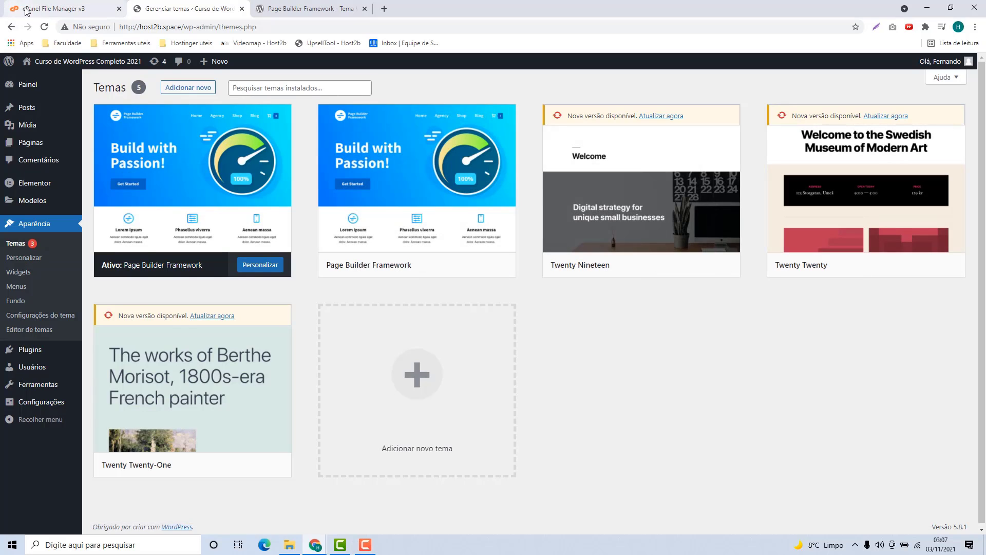
Permanently delete the page-builder-framework-antigo folder and page-builder-framework.2.7.0.3.zip from the themes folder in the cPanel File Manager, skipping the trash.
left_click(45, 11)
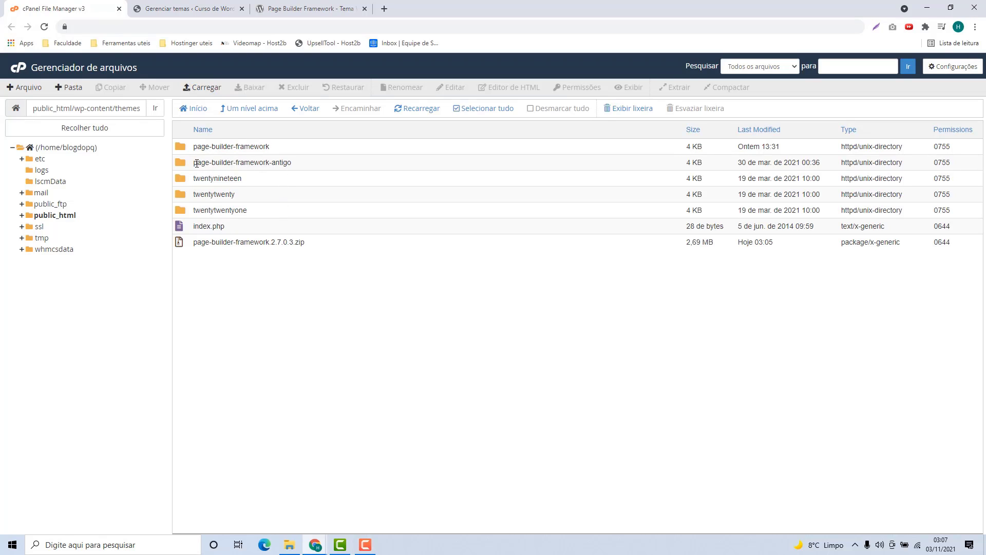
left_click(272, 164)
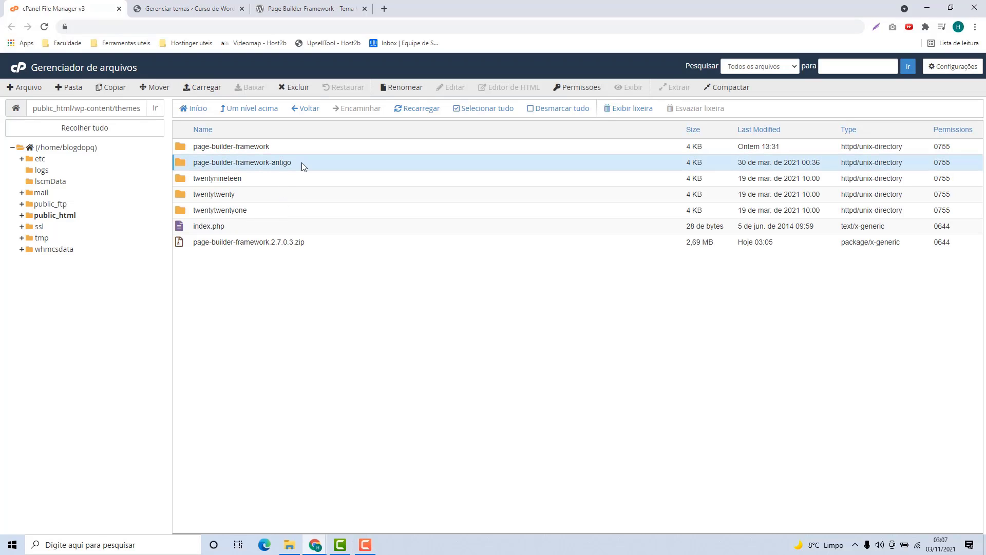
left_click(315, 245, "ctrl")
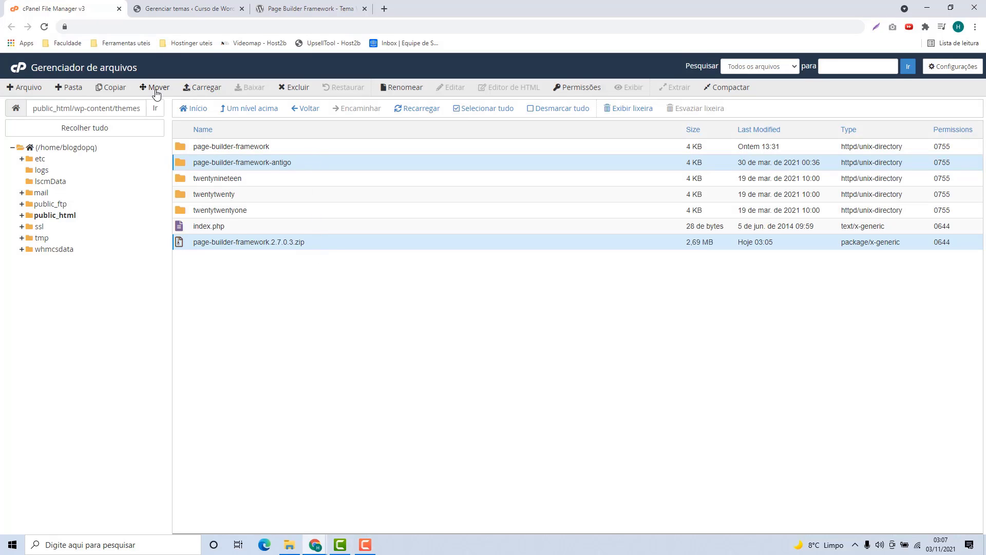
left_click(294, 87)
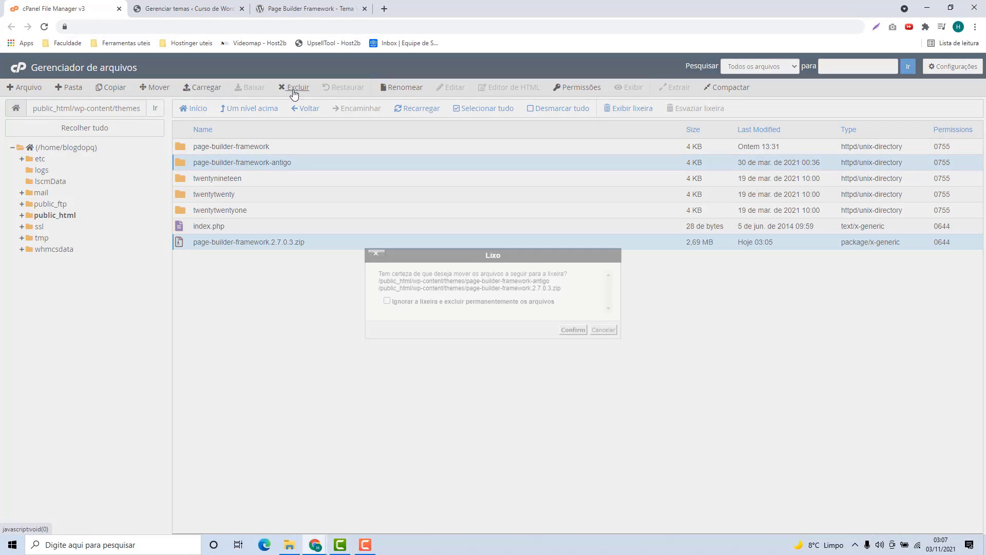
left_click(387, 301)
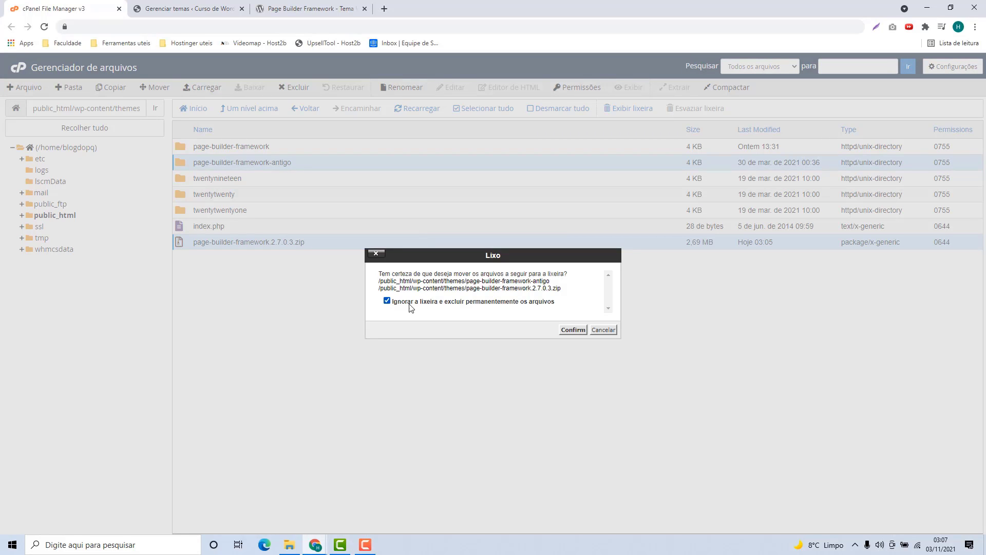
left_click(568, 333)
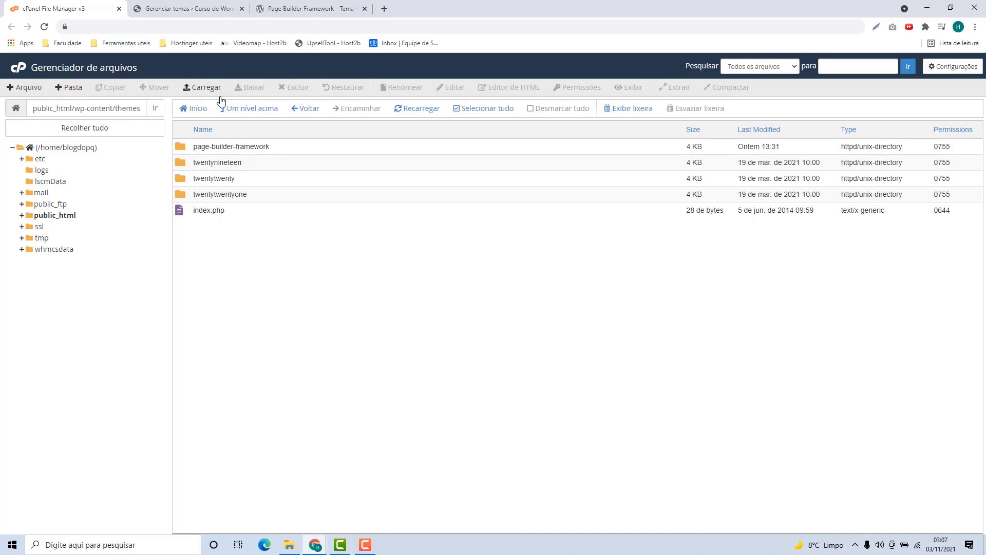
Switch back to the WordPress admin and reload the installed themes page.
left_click(194, 10)
left_click(185, 28)
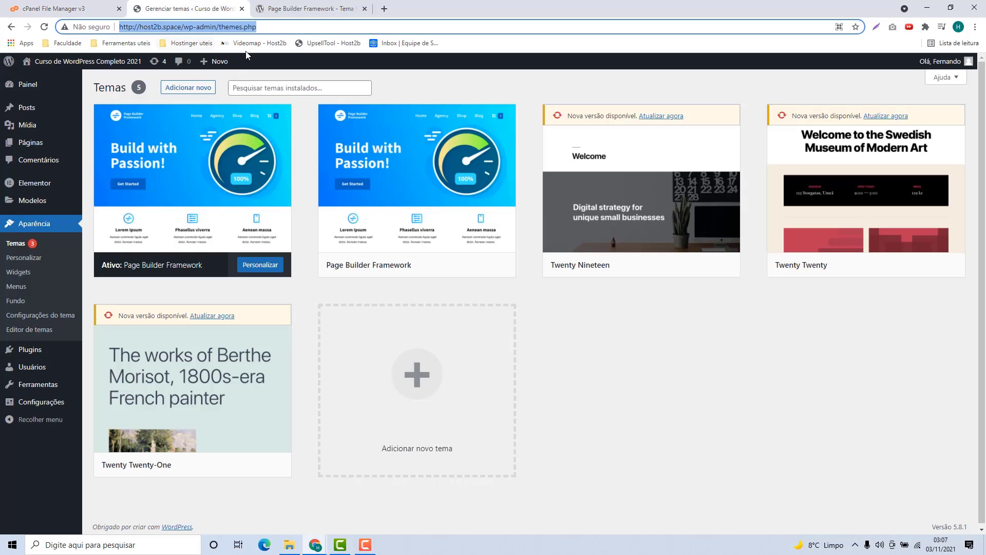
key("Return")
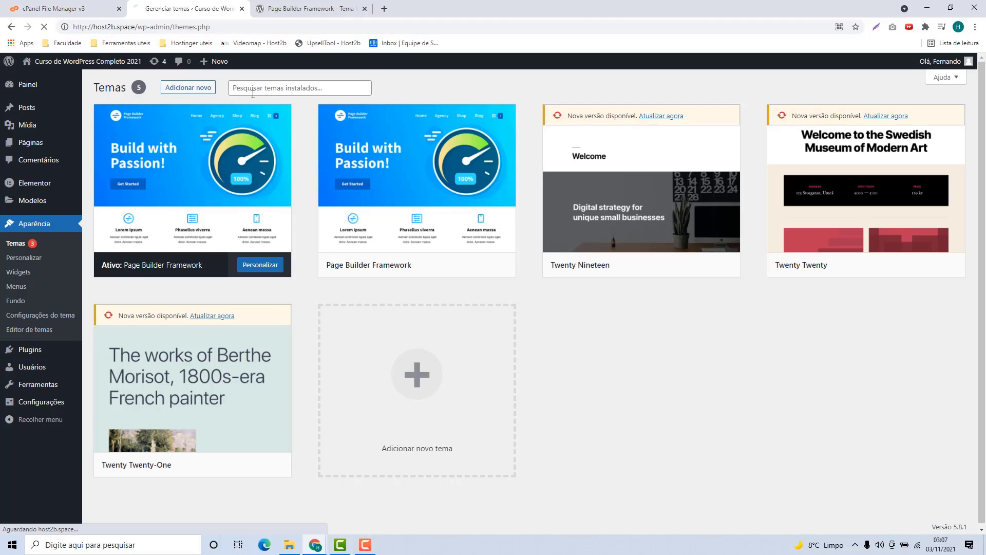